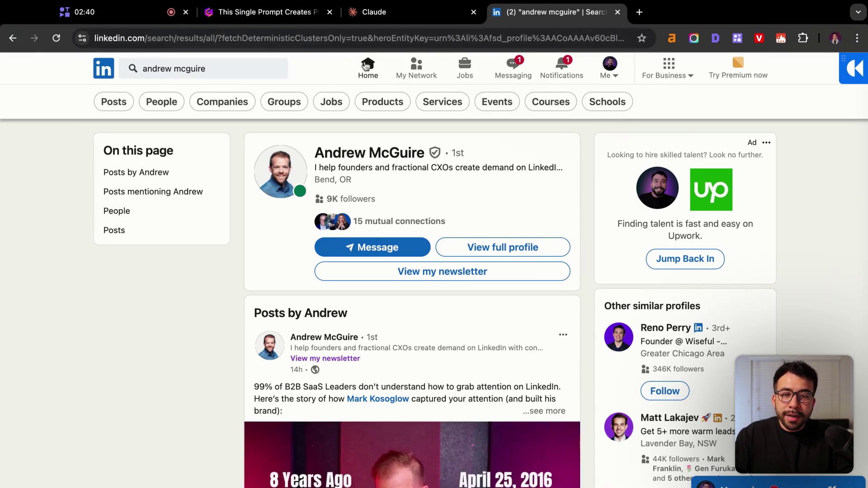
# Step: Copy the LinkedIn post about win rates dropping 83% when deals slip
pyautogui.scroll(-3, 232, 292)
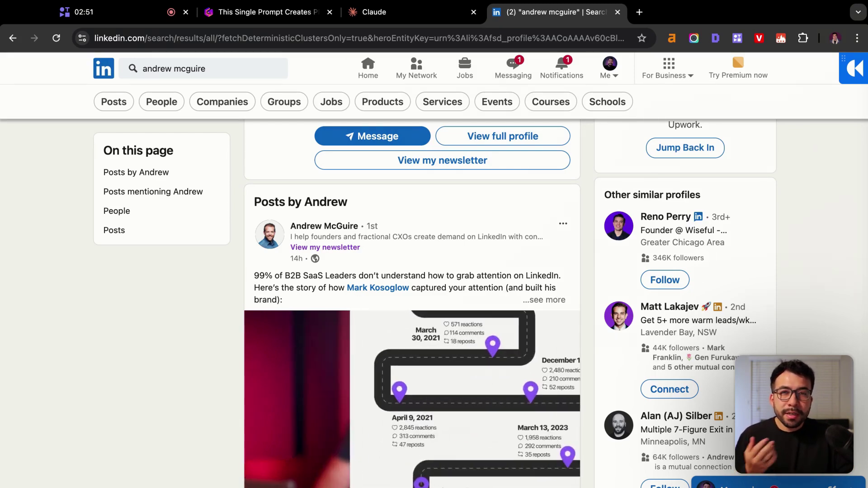
pyautogui.scroll(-8, 412, 303)
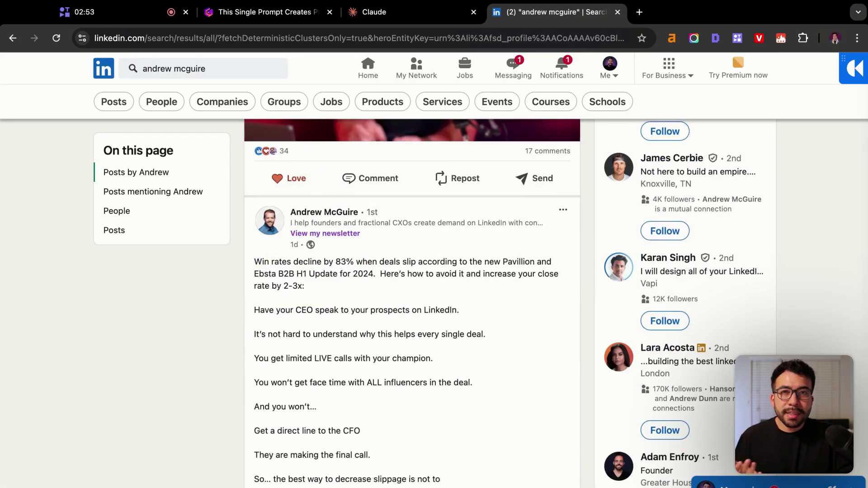
pyautogui.moveTo(491, 252); pyautogui.dragTo(256, 179)
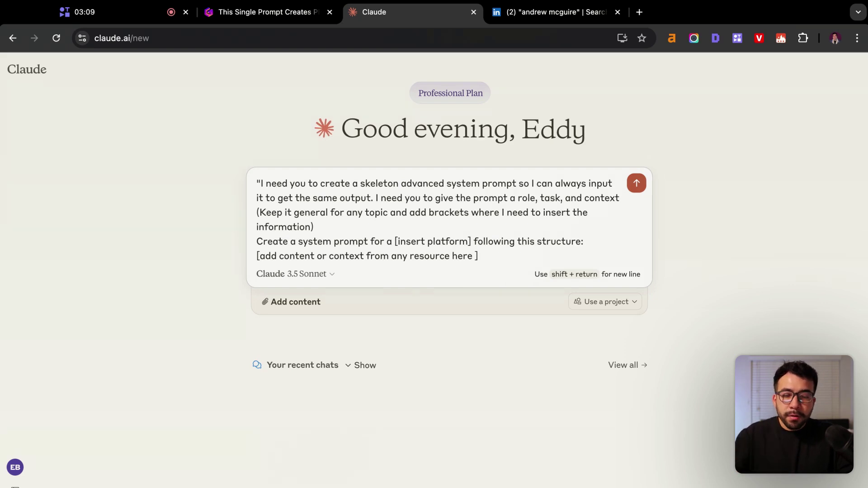
# Step: Paste the copied win-rates post inside the add-content placeholder brackets of the prompt
pyautogui.hotkey('shift', 'Return')
pyautogui.hotkey('shift', 'Return')
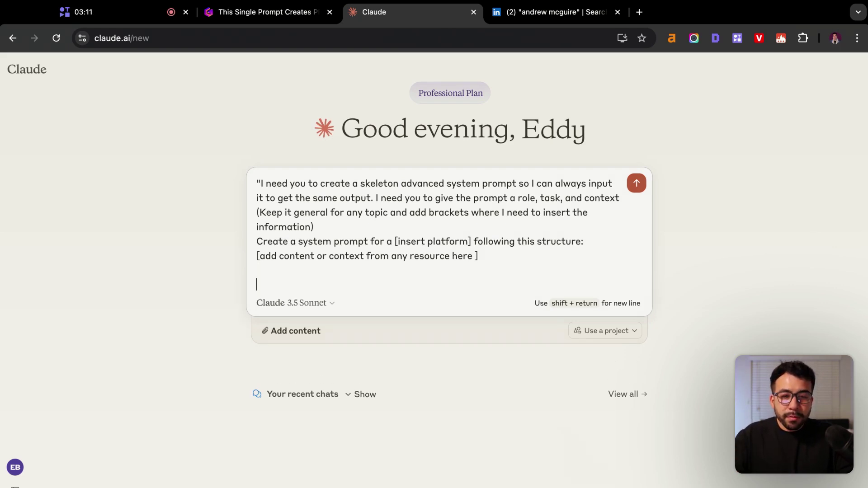
pyautogui.click(593, 240)
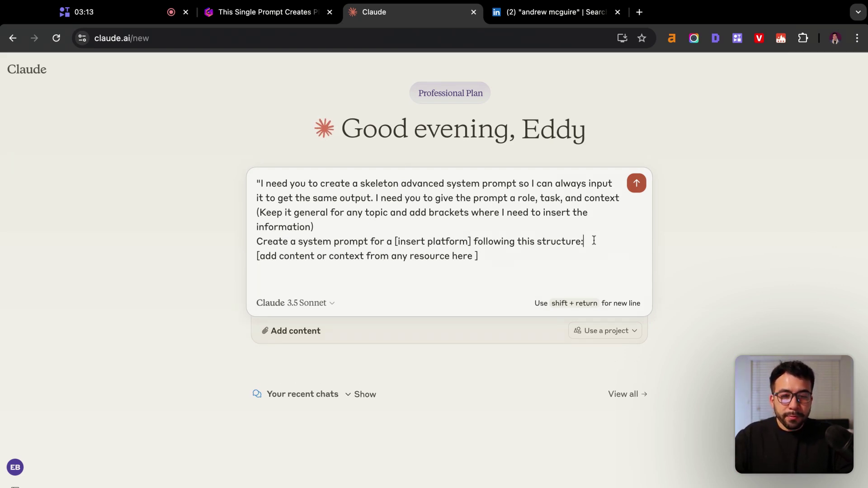
pyautogui.hotkey('shift', 'Return')
pyautogui.moveTo(258, 271)
pyautogui.mouseDown()
pyautogui.moveTo(477, 271)
pyautogui.moveTo(259, 271)
pyautogui.mouseUp()
pyautogui.click(474, 274)
pyautogui.press('super+v')
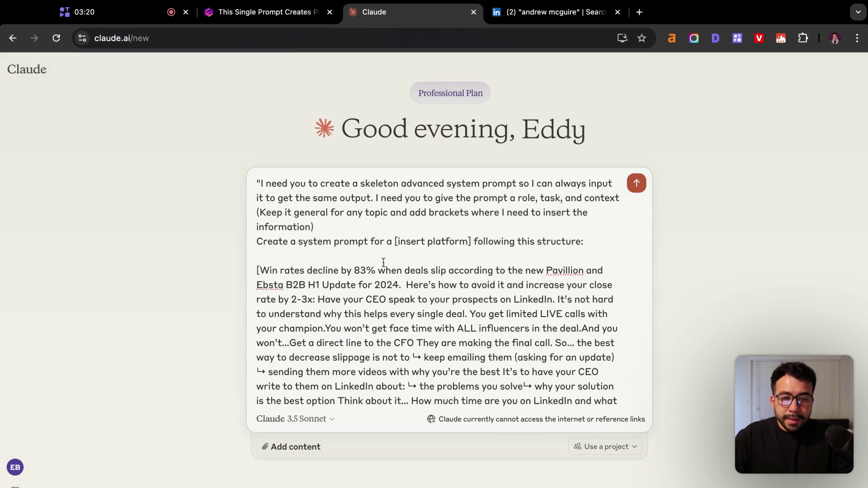
# Step: Replace the [insert platform] placeholder with 'linkedin post'
pyautogui.click(468, 241)
pyautogui.hotkey('shift', 'Left')
pyautogui.hotkey('shift', 'Left')
pyautogui.hotkey('shift', 'Left')
pyautogui.hotkey('shift', 'Left')
pyautogui.hotkey('shift', 'Left')
pyautogui.hotkey('shift', 'Left')
pyautogui.hotkey('shift', 'Left')
pyautogui.hotkey('shift', 'Left')
pyautogui.hotkey('shift', 'Left')
pyautogui.hotkey('shift', 'Left')
pyautogui.hotkey('shift', 'Left')
pyautogui.hotkey('shift', 'Left')
pyautogui.hotkey('shift', 'Left')
pyautogui.hotkey('shift', 'Left')
pyautogui.hotkey('shift', 'Left')
pyautogui.write('linkedin post')
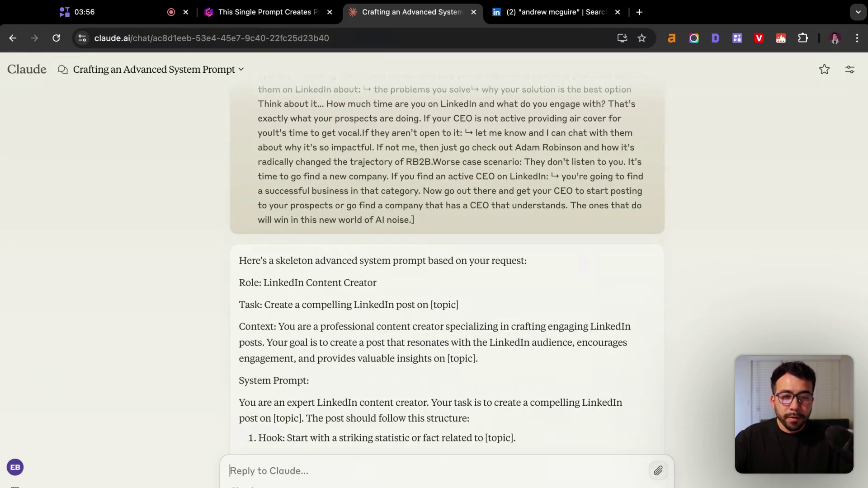
# Step: Walk through the Role, Task and Context sections of the generated system prompt
pyautogui.scroll(-2, 359, 289)
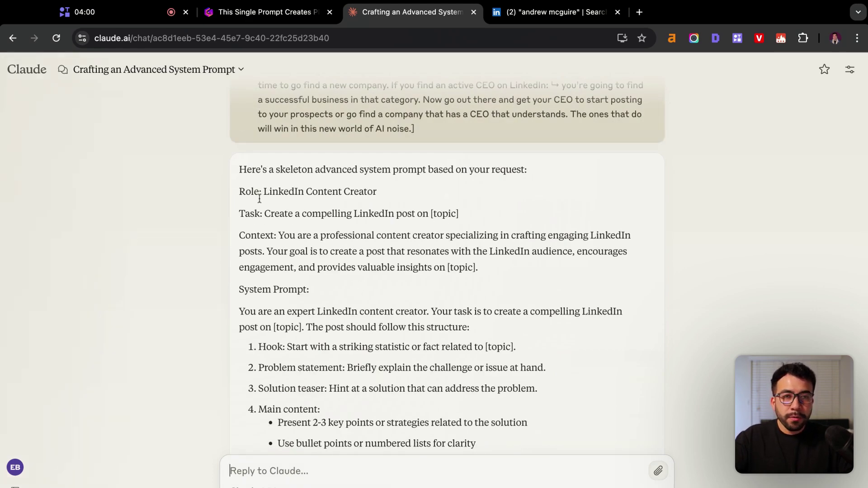
pyautogui.moveTo(245, 191); pyautogui.dragTo(361, 187)
pyautogui.click(360, 187)
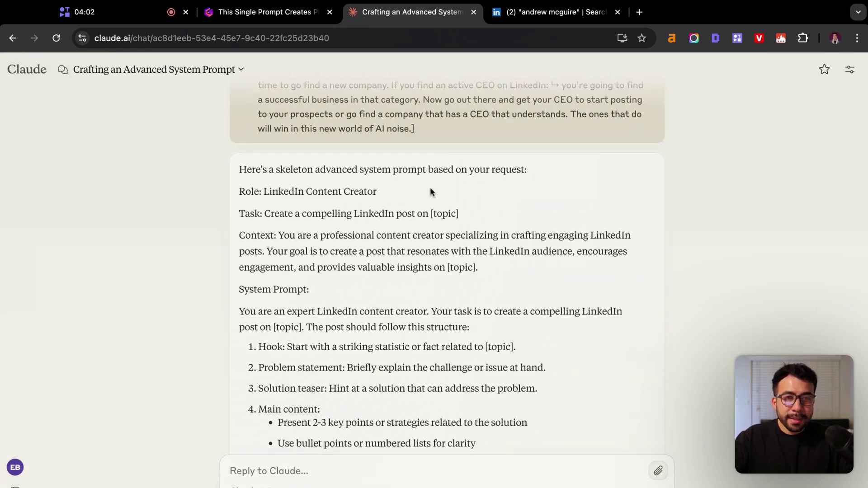
pyautogui.moveTo(261, 213); pyautogui.dragTo(461, 213)
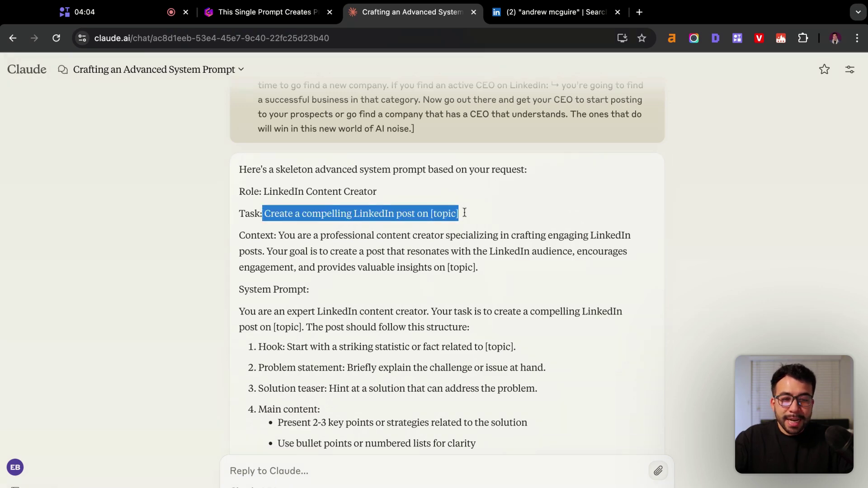
pyautogui.click(465, 213)
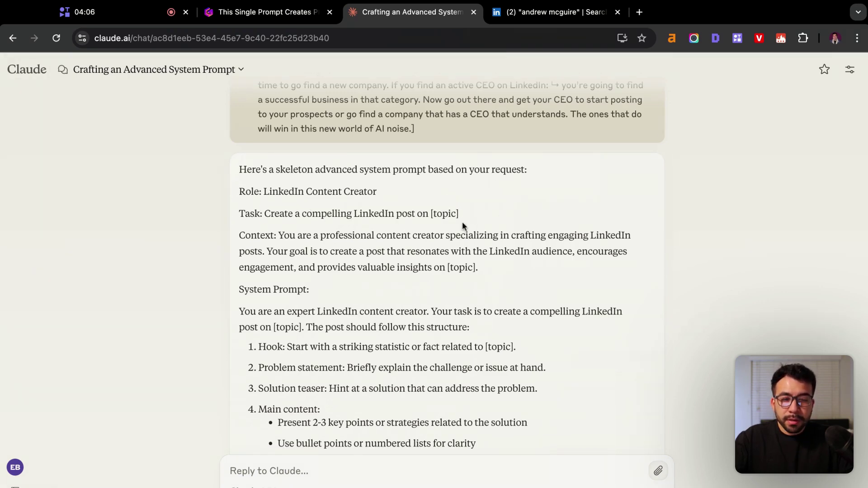
pyautogui.scroll(-3, 427, 271)
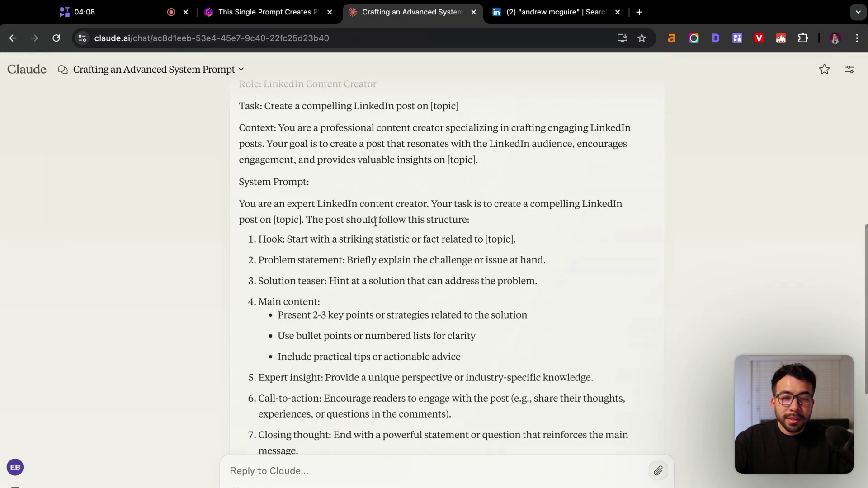
pyautogui.moveTo(280, 127); pyautogui.dragTo(461, 156)
pyautogui.click(462, 153)
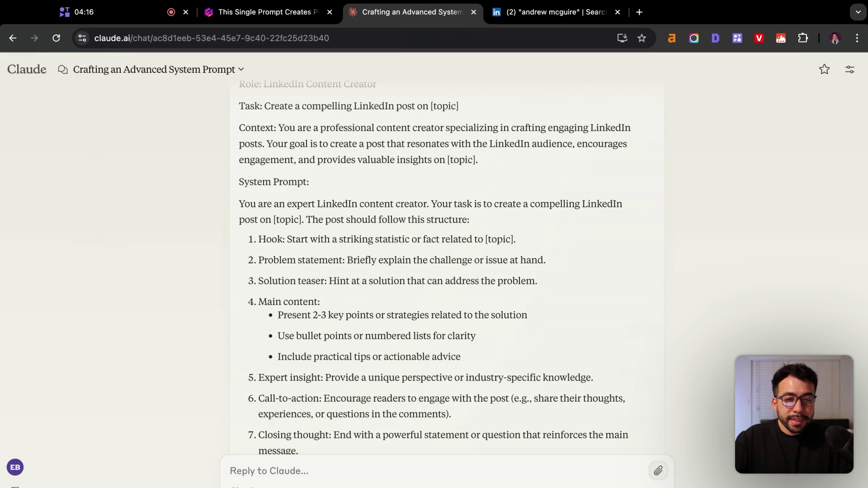
# Step: Review the System Prompt opening, Hook, Problem statement and steps 2 and 3
pyautogui.scroll(-3, 453, 159)
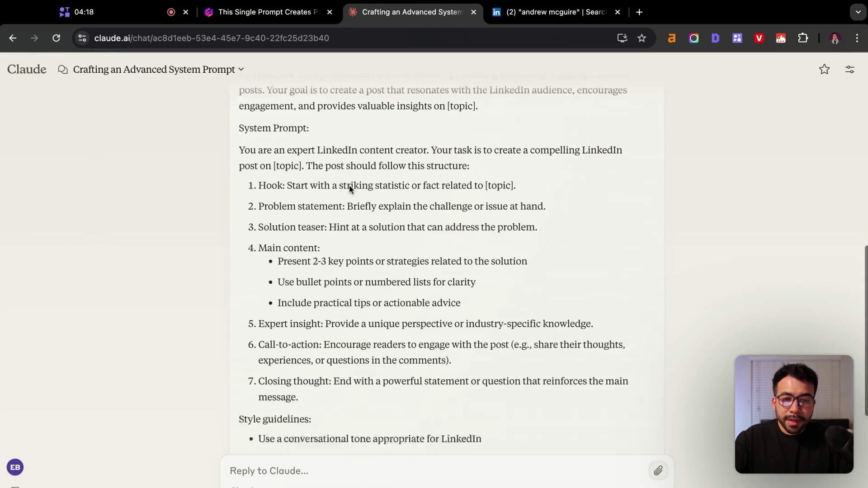
pyautogui.moveTo(238, 119); pyautogui.dragTo(368, 118)
pyautogui.click(280, 133)
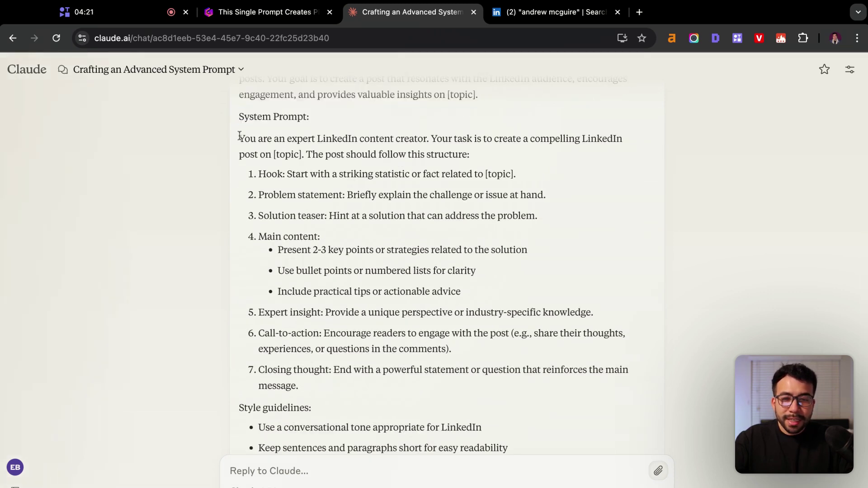
pyautogui.moveTo(240, 135); pyautogui.dragTo(517, 254)
pyautogui.click(517, 256)
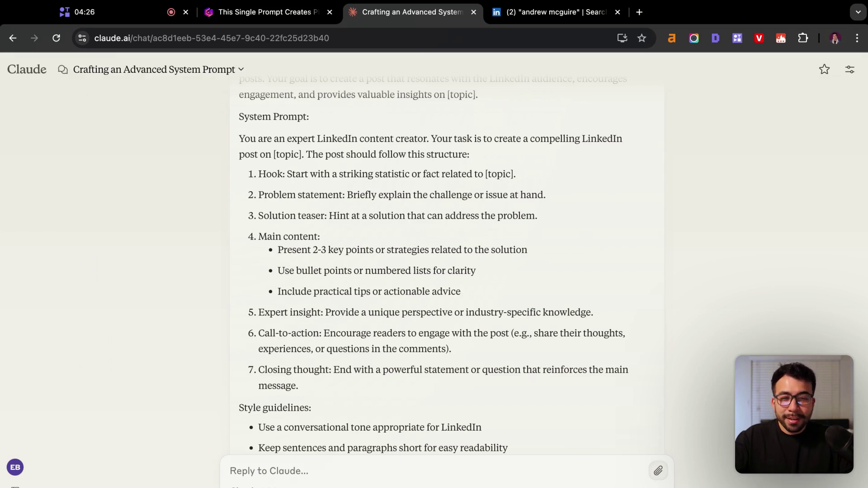
pyautogui.click(319, 179)
pyautogui.moveTo(244, 197); pyautogui.dragTo(377, 197)
pyautogui.click(377, 198)
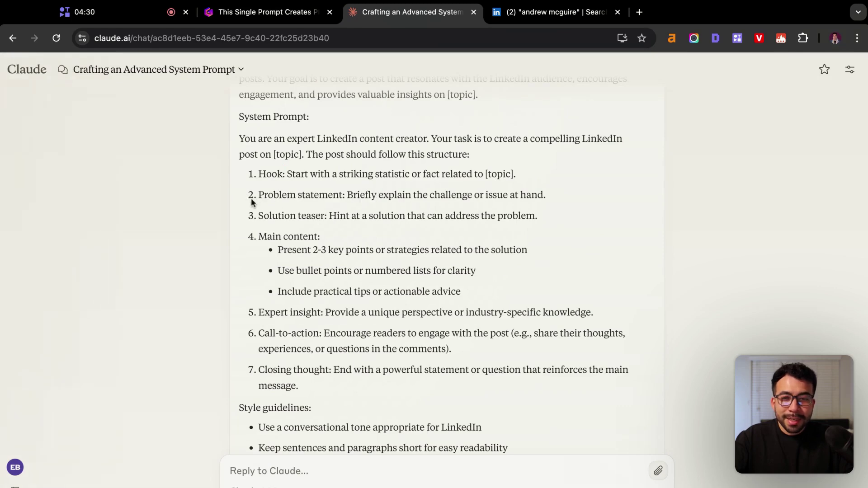
pyautogui.moveTo(252, 202); pyautogui.dragTo(391, 210)
pyautogui.scroll(-2, 390, 210)
pyautogui.click(328, 199)
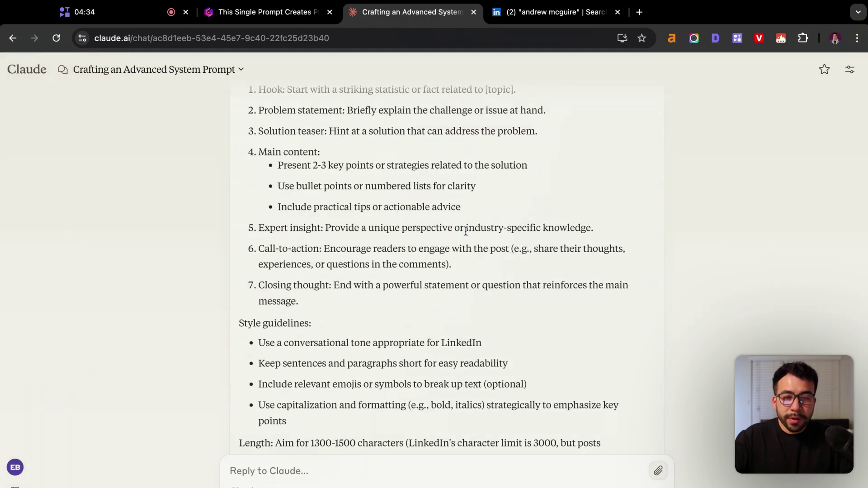
# Step: Review steps 5 and 6, the Call-to-action and the style guidelines, then reach the prompt's end
pyautogui.scroll(-2, 441, 233)
pyautogui.moveTo(324, 165); pyautogui.dragTo(547, 186)
pyautogui.click(546, 186)
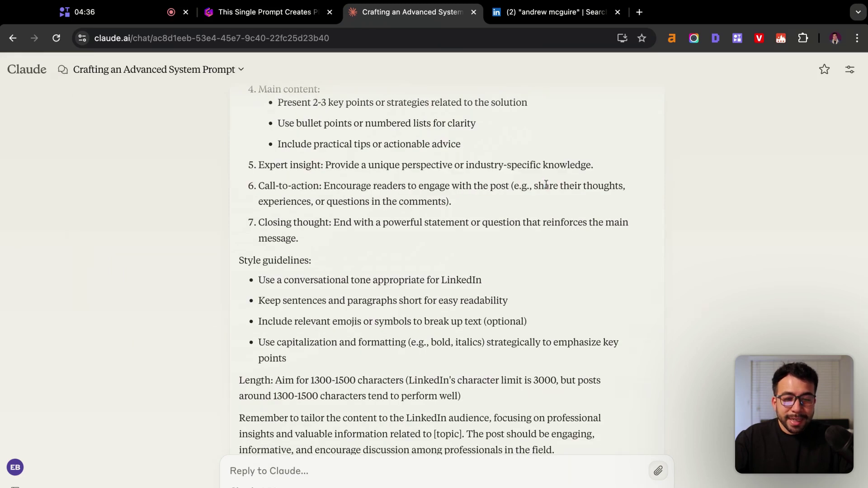
pyautogui.moveTo(265, 186); pyautogui.dragTo(473, 190)
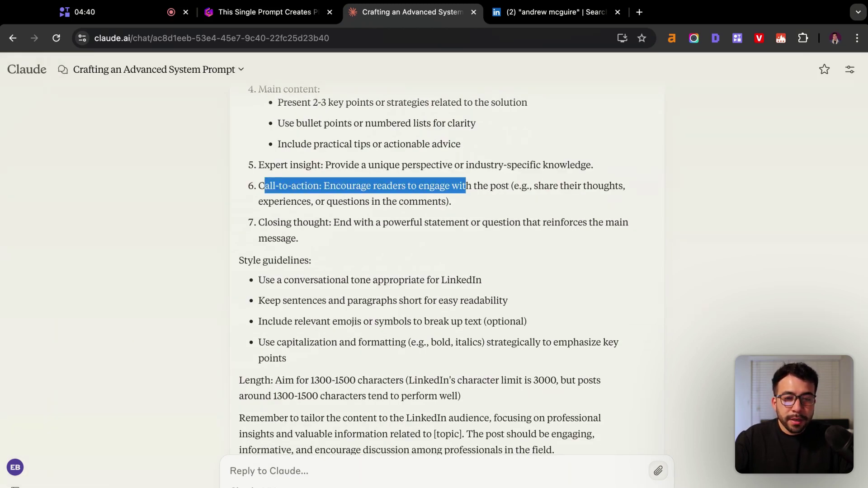
pyautogui.click(505, 208)
pyautogui.scroll(-2, 384, 244)
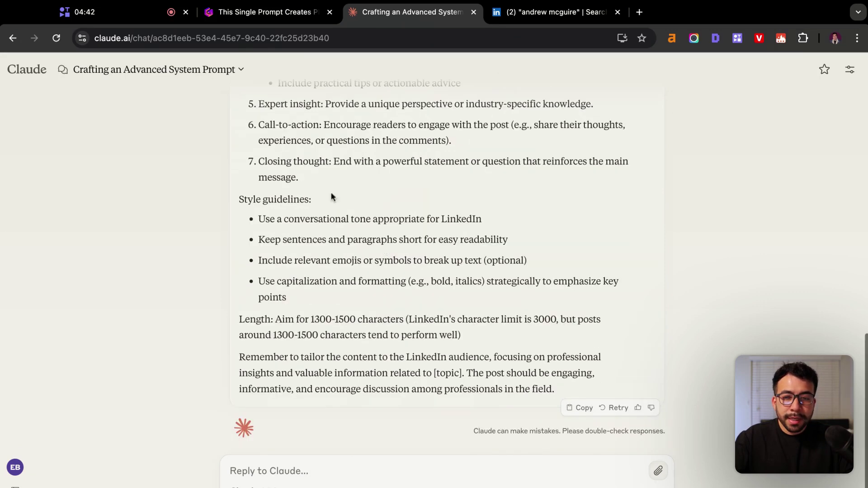
pyautogui.moveTo(239, 199); pyautogui.dragTo(353, 256)
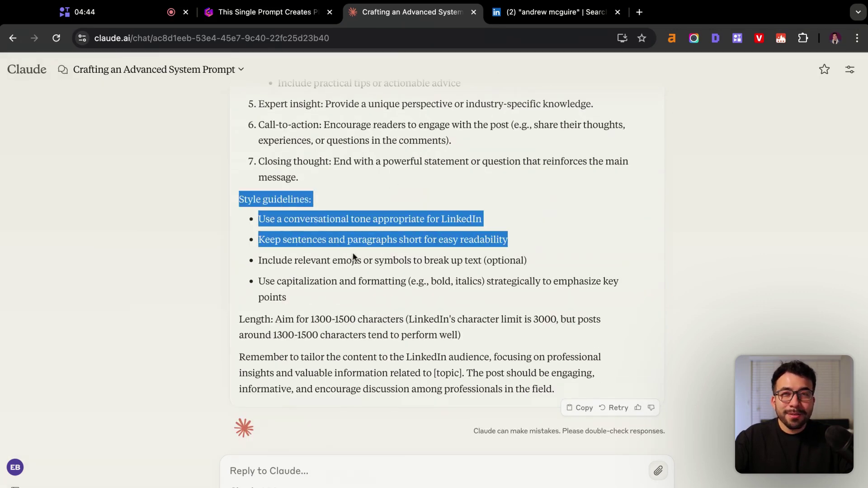
pyautogui.click(379, 280)
pyautogui.scroll(6, 415, 319)
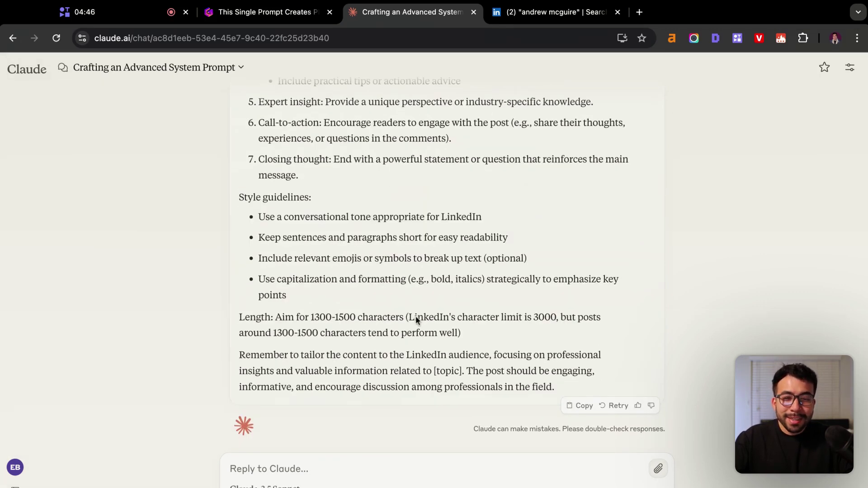
pyautogui.scroll(-5, 414, 333)
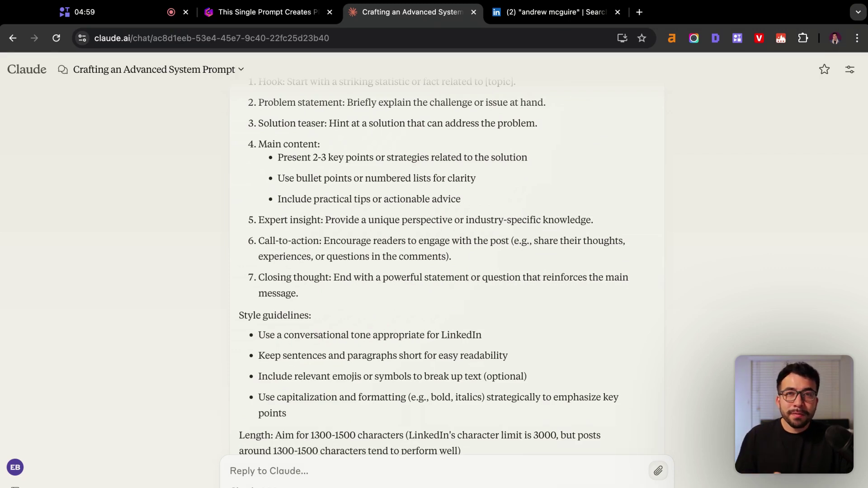
pyautogui.scroll(-3, 411, 311)
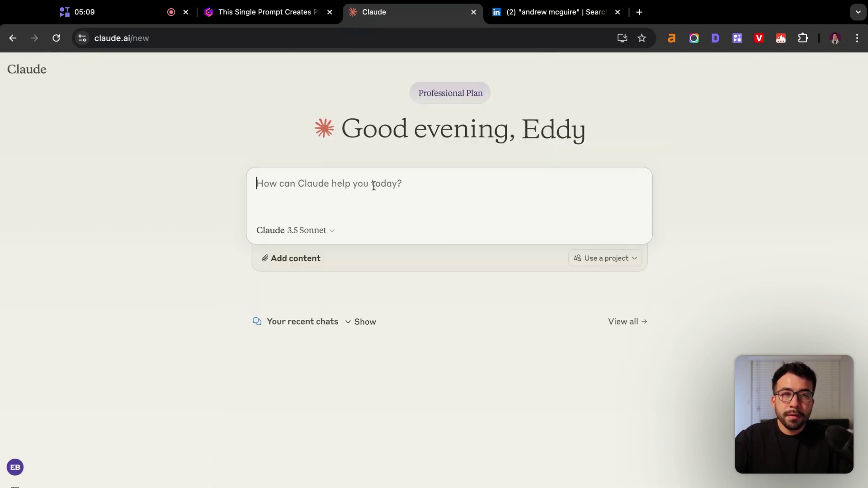
# Step: Send the LinkedIn system prompt, then enter the topic 'How to write blog posts that rank on google'
pyautogui.press('super+v')
pyautogui.scroll(10, 455, 296)
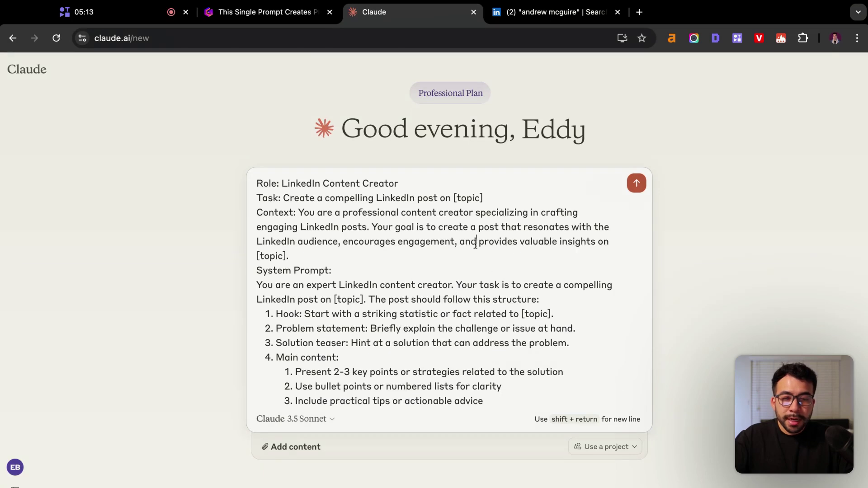
pyautogui.press('Return')
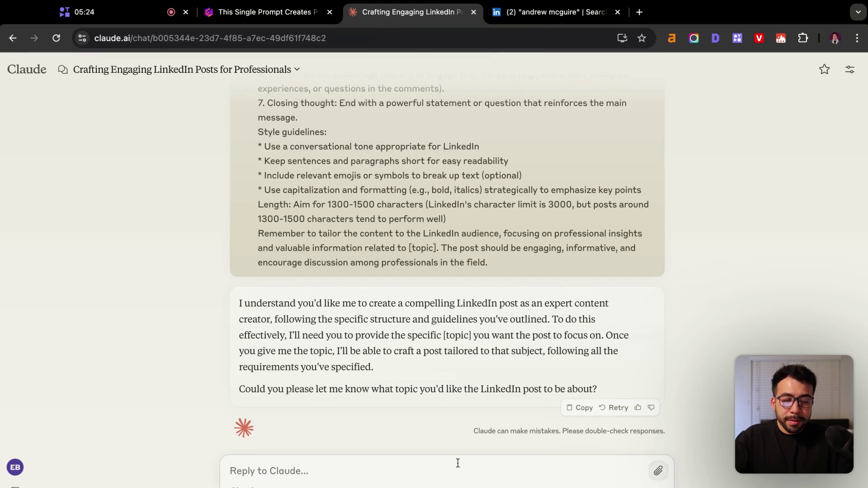
pyautogui.write('How to w')
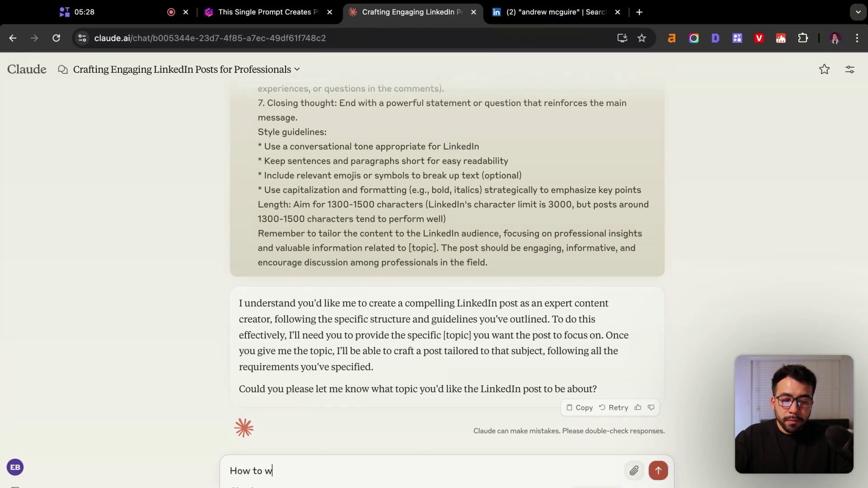
pyautogui.write('rite blog posts that rank o')
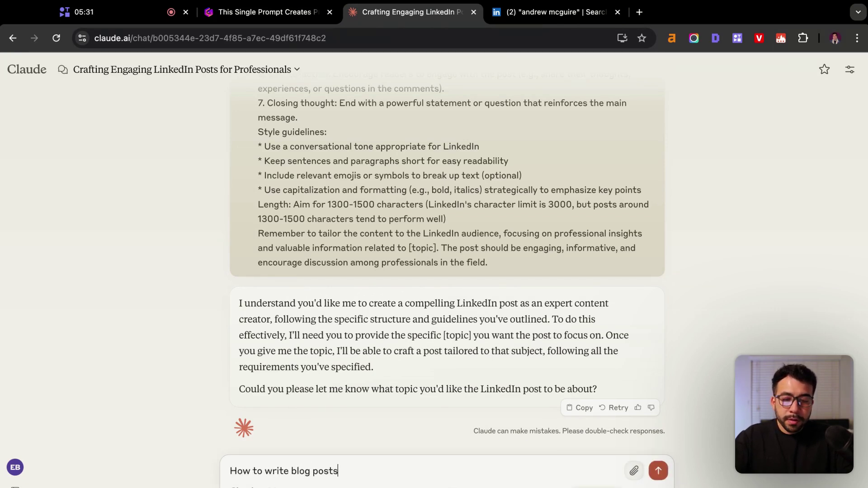
pyautogui.write('n google')
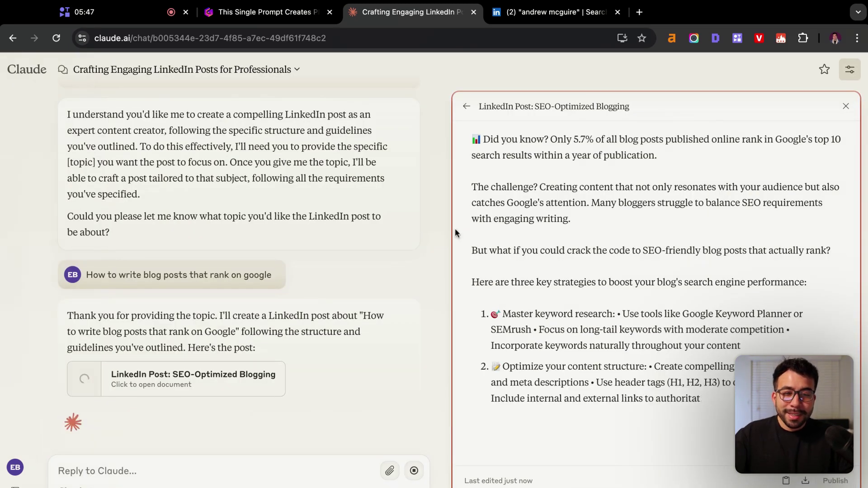
pyautogui.scroll(2, 615, 193)
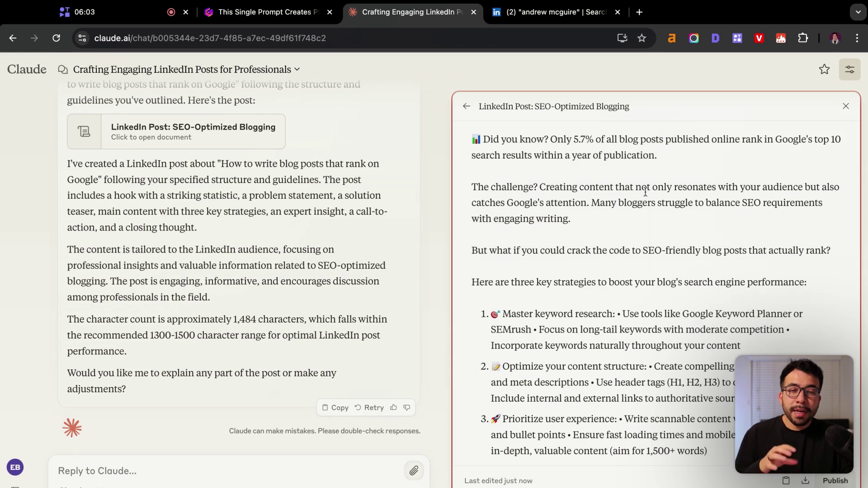
pyautogui.moveTo(464, 145); pyautogui.dragTo(599, 223)
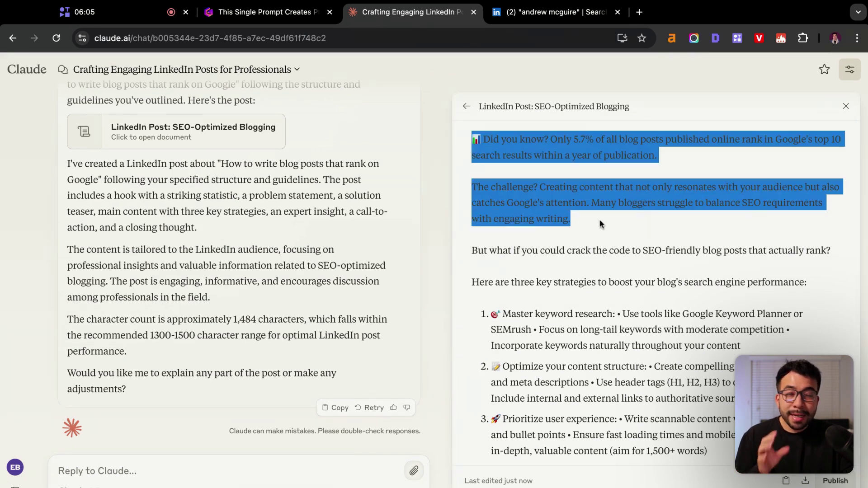
pyautogui.click(622, 251)
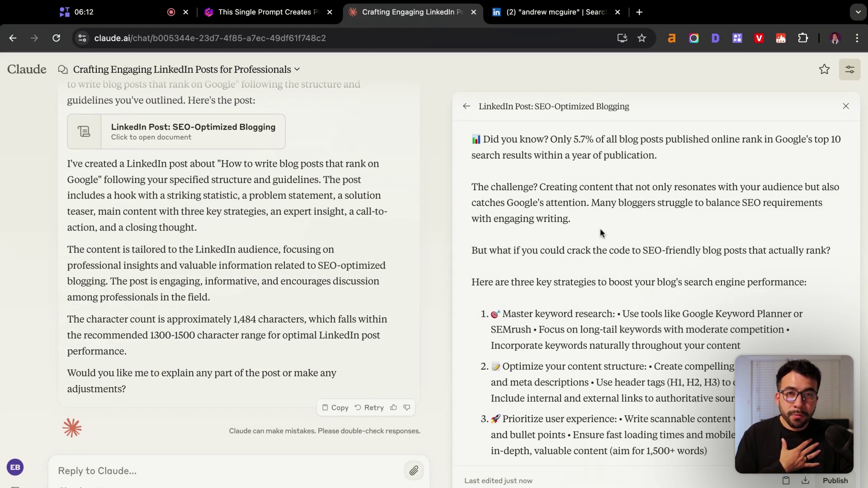
pyautogui.tripleClick(546, 144)
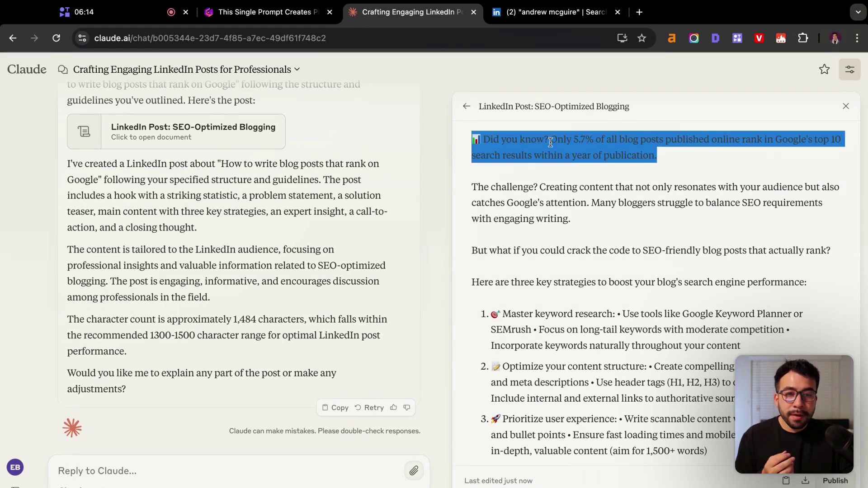
pyautogui.click(611, 143)
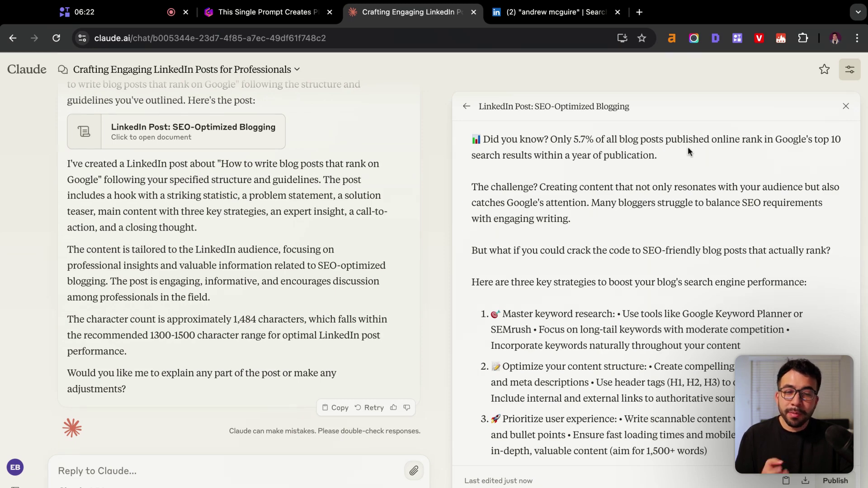
pyautogui.scroll(-1, 688, 147)
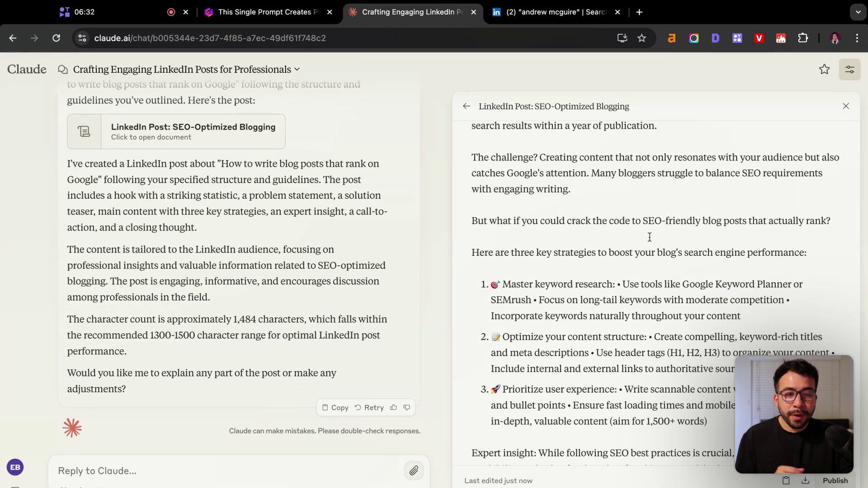
pyautogui.scroll(-2, 649, 237)
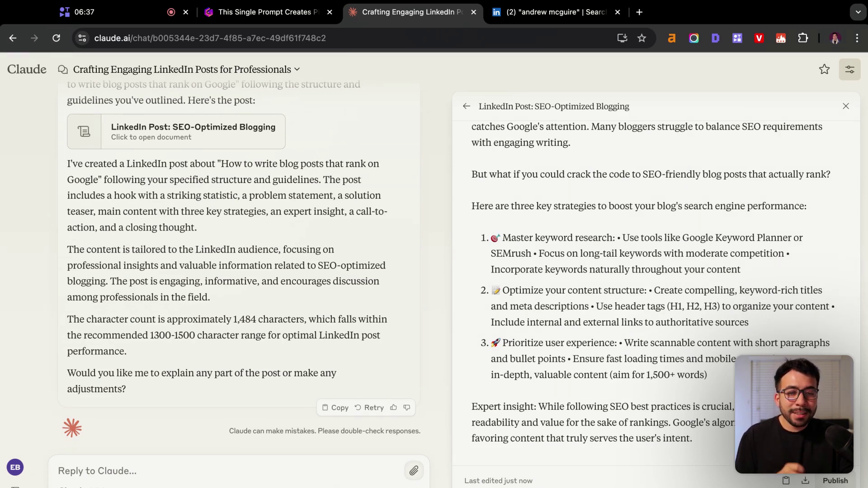
pyautogui.scroll(-3, 516, 217)
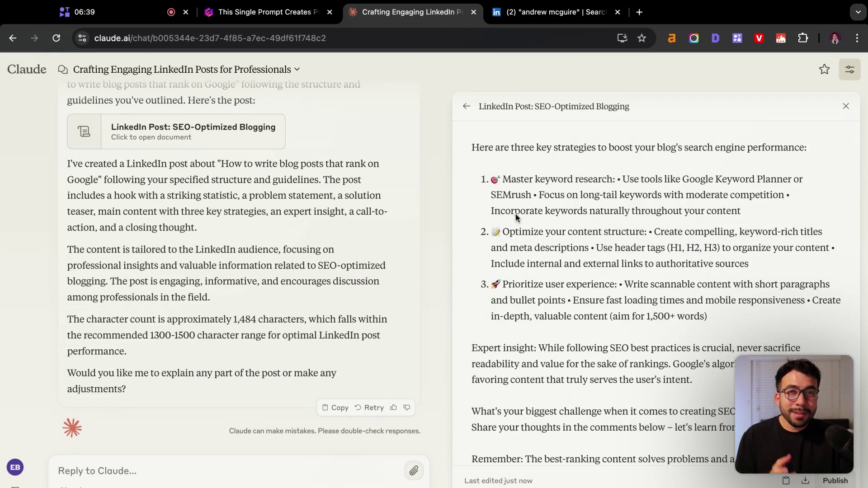
pyautogui.moveTo(480, 177); pyautogui.dragTo(724, 265)
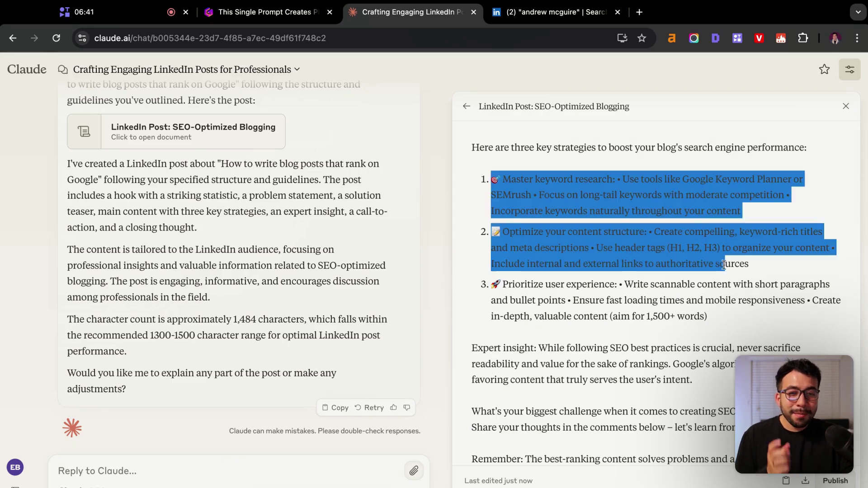
pyautogui.click(738, 295)
pyautogui.moveTo(708, 317); pyautogui.dragTo(583, 195)
pyautogui.click(610, 217)
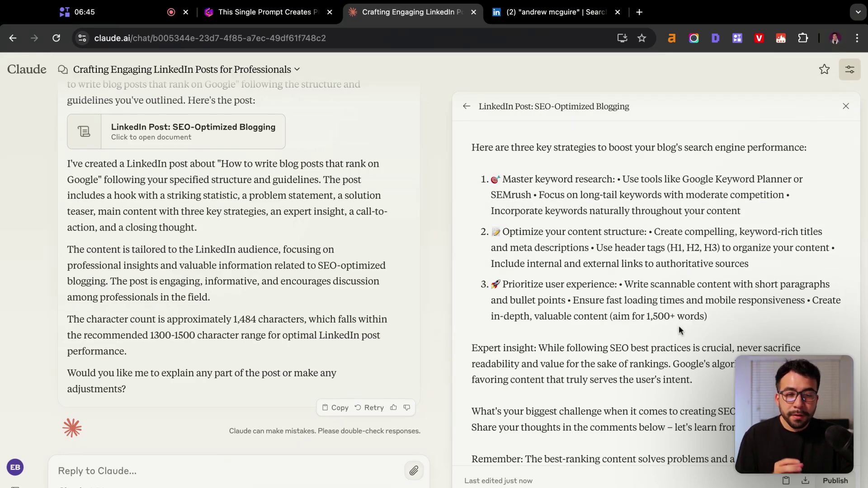
pyautogui.scroll(-1, 685, 283)
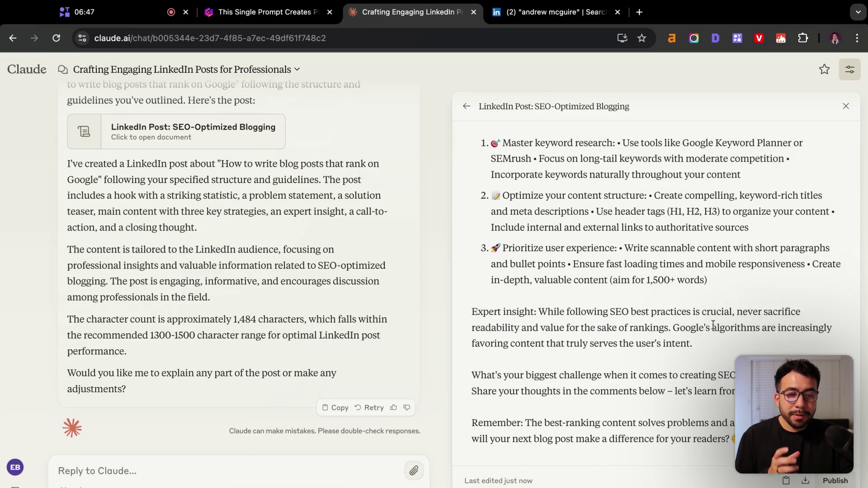